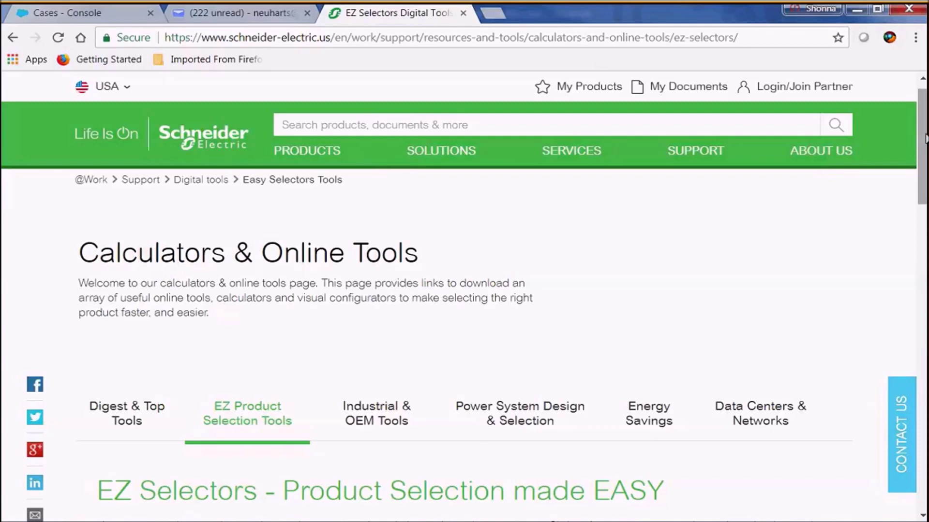
# Step: Scroll down to the product tiles and launch the Load Centers selector in EZ List
pyautogui.moveTo(924, 139); pyautogui.dragTo(925, 250)
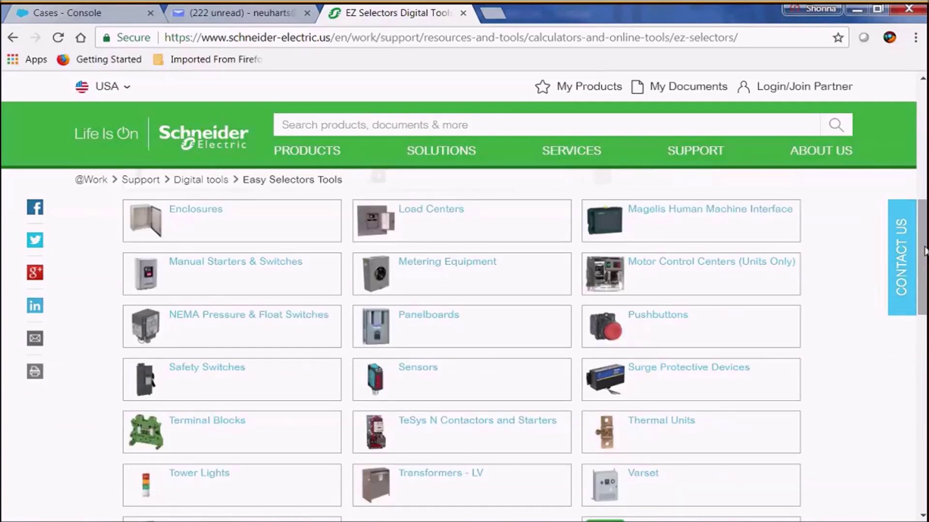
pyautogui.click(426, 213)
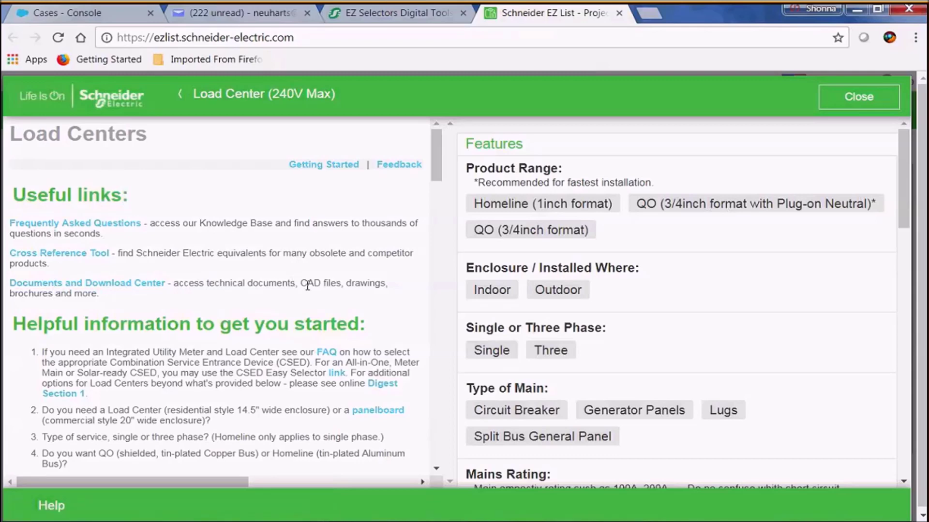
pyautogui.scroll(-1, 436, 169)
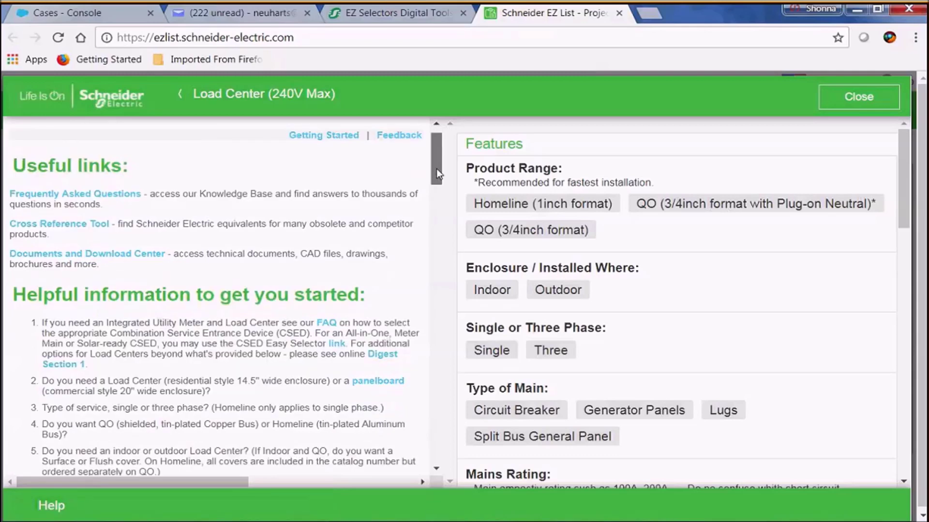
pyautogui.moveTo(436, 169); pyautogui.dragTo(439, 195)
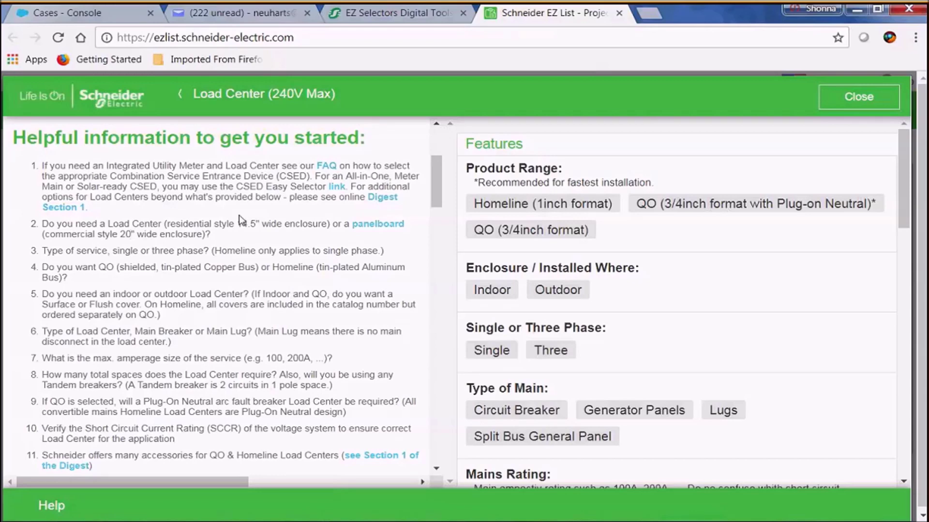
pyautogui.moveTo(434, 170); pyautogui.dragTo(439, 226)
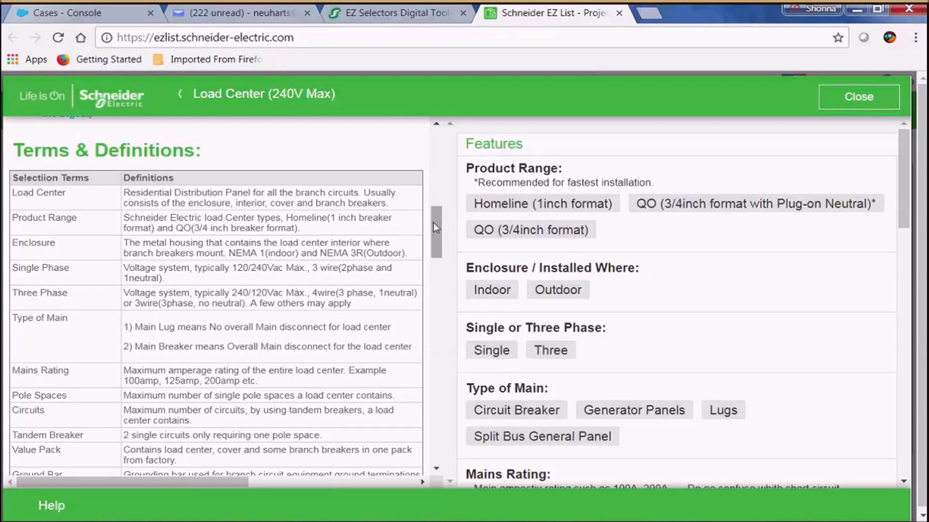
pyautogui.moveTo(435, 220); pyautogui.dragTo(443, 271)
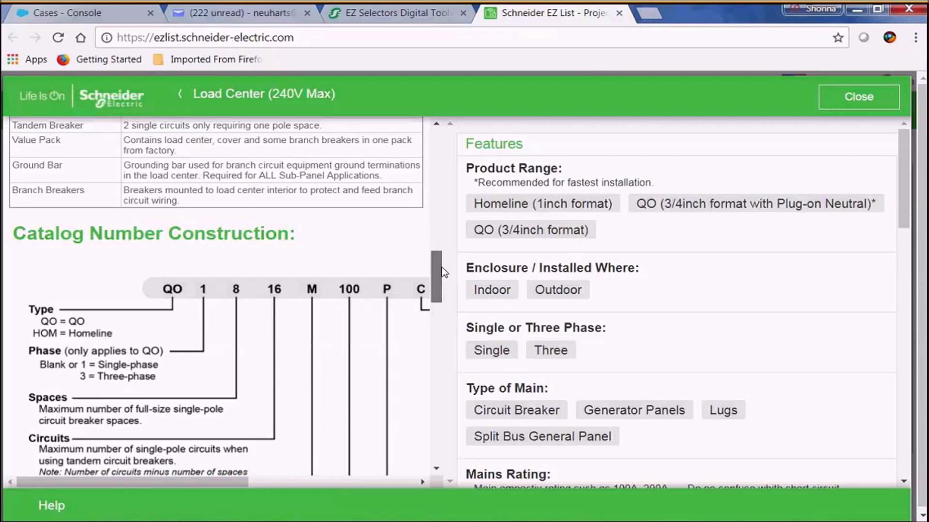
pyautogui.moveTo(443, 271); pyautogui.dragTo(429, 433)
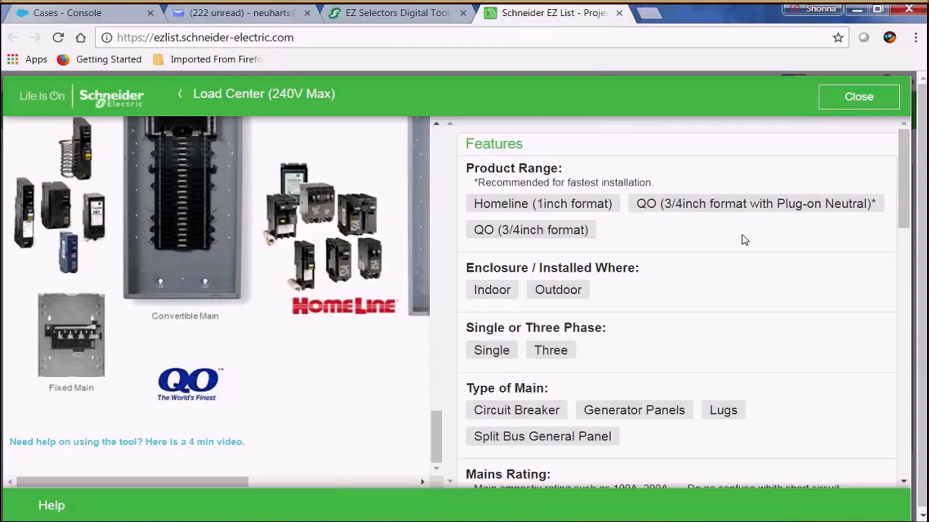
# Step: Review the Features panel options, then choose QO (3/4inch format) under Product Range
pyautogui.scroll(-3, 908, 219)
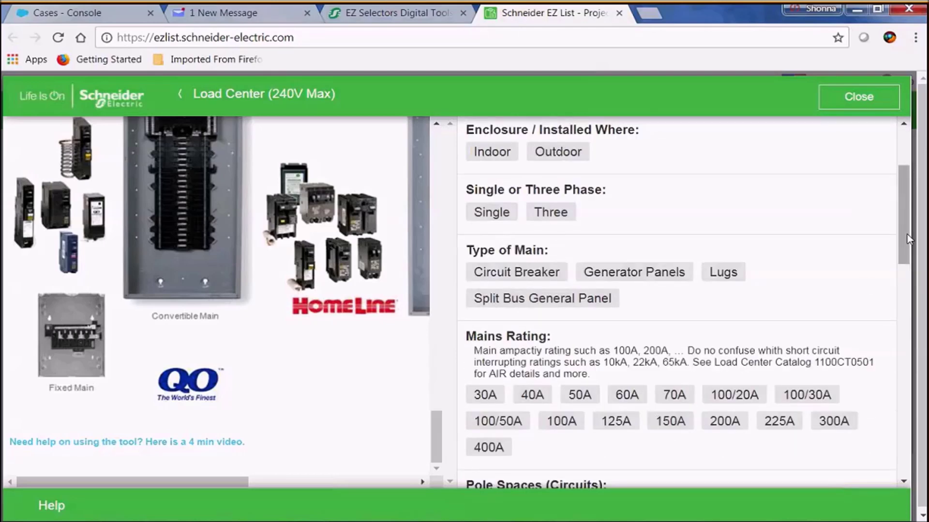
pyautogui.scroll(-3, 907, 239)
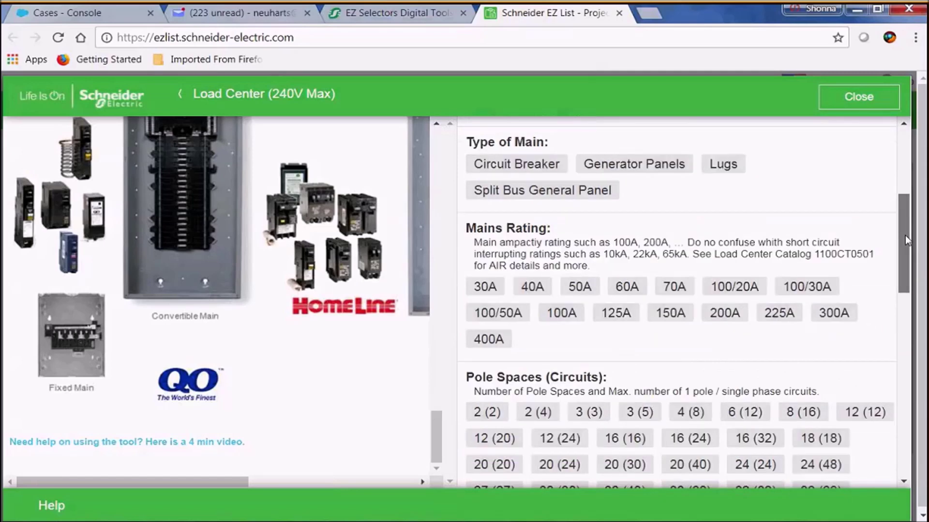
pyautogui.moveTo(904, 235); pyautogui.dragTo(904, 251)
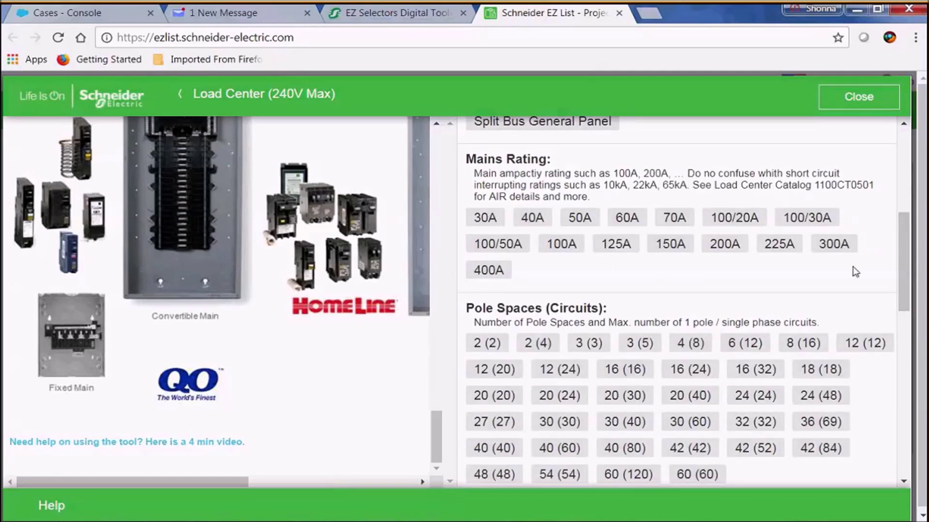
pyautogui.scroll(-1, 908, 248)
pyautogui.moveTo(908, 243); pyautogui.dragTo(909, 271)
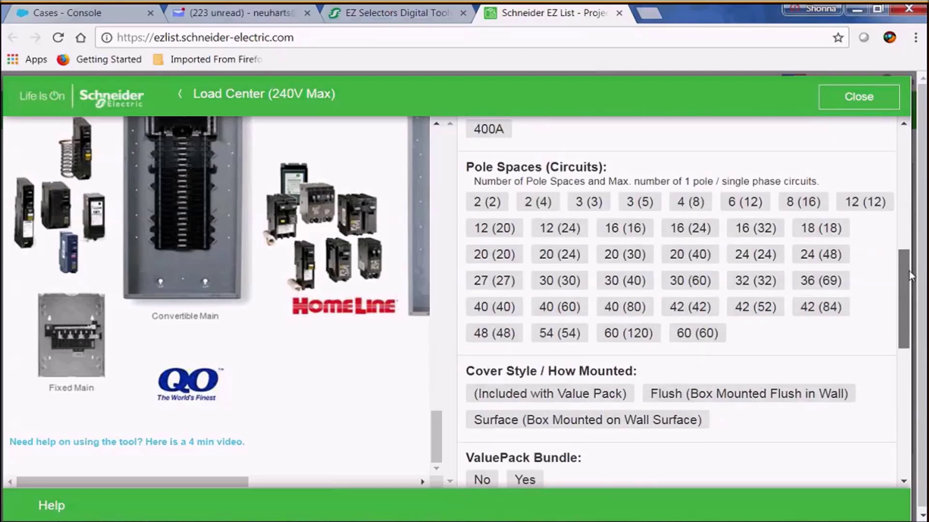
pyautogui.moveTo(909, 271); pyautogui.dragTo(911, 297)
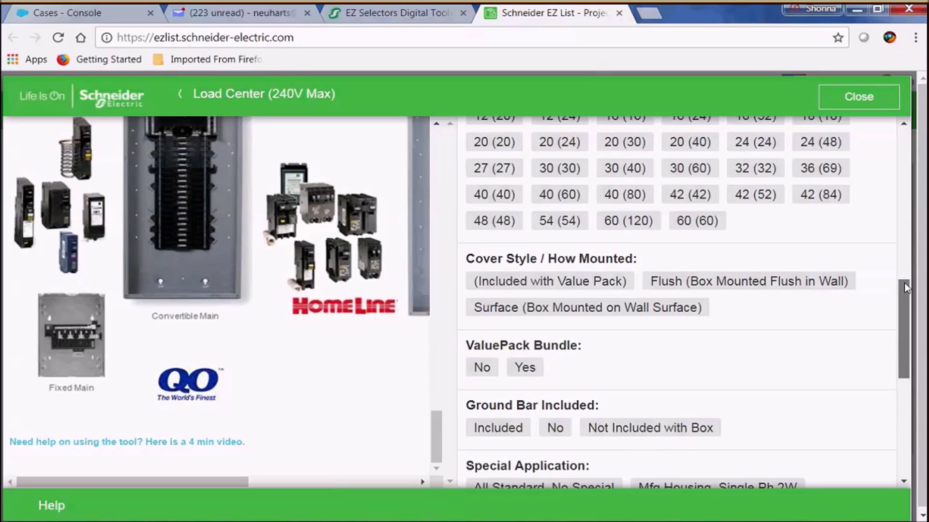
pyautogui.moveTo(905, 290); pyautogui.dragTo(908, 309)
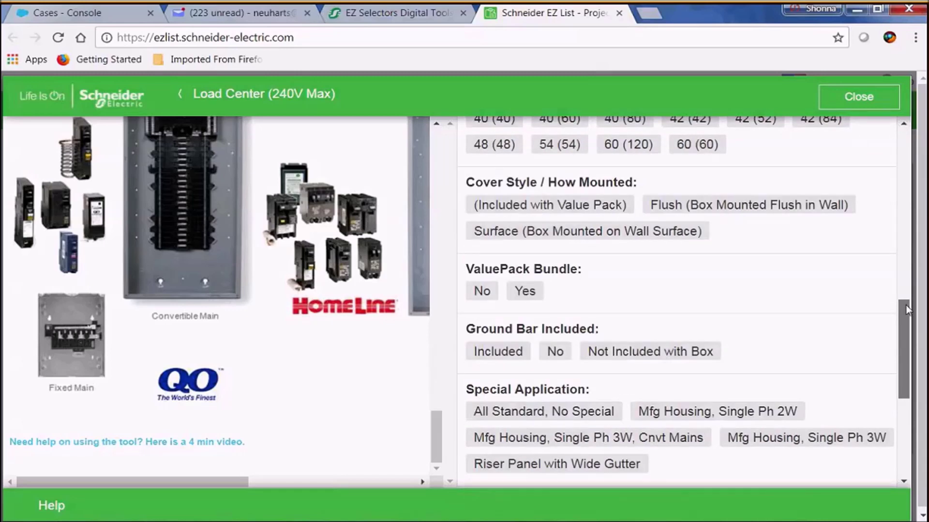
pyautogui.moveTo(908, 309); pyautogui.dragTo(907, 319)
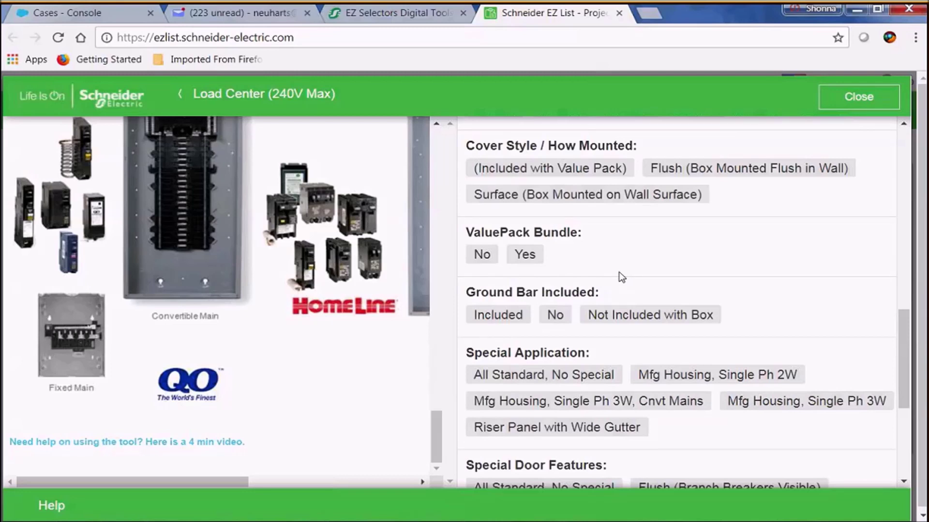
pyautogui.moveTo(900, 318); pyautogui.dragTo(912, 405)
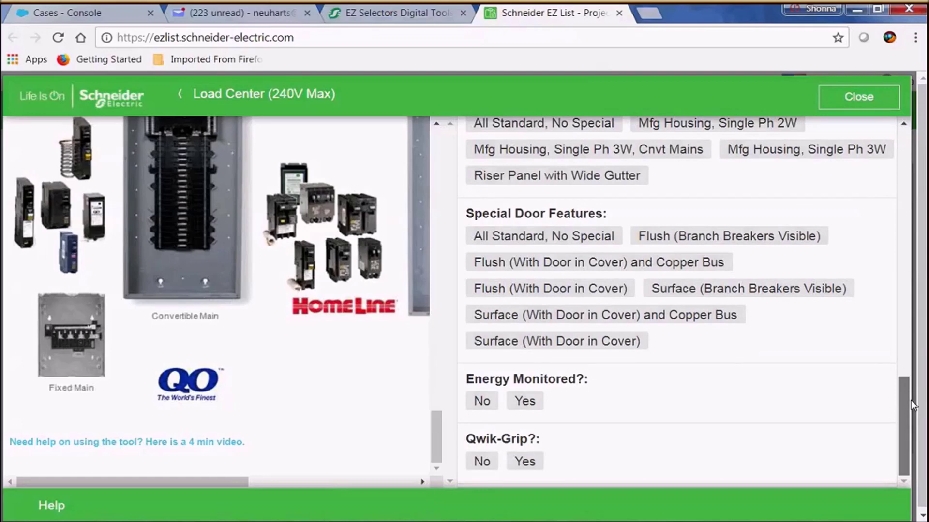
pyautogui.moveTo(910, 400); pyautogui.dragTo(903, 141)
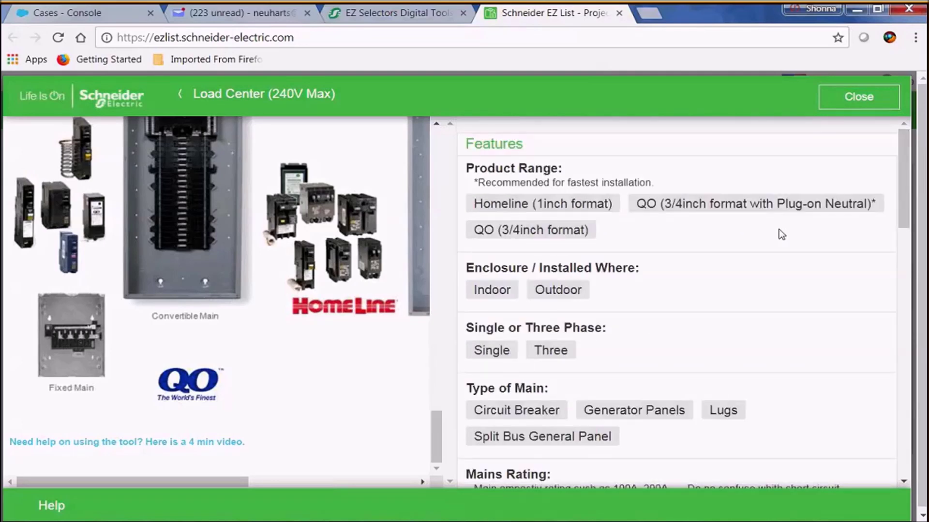
pyautogui.click(493, 234)
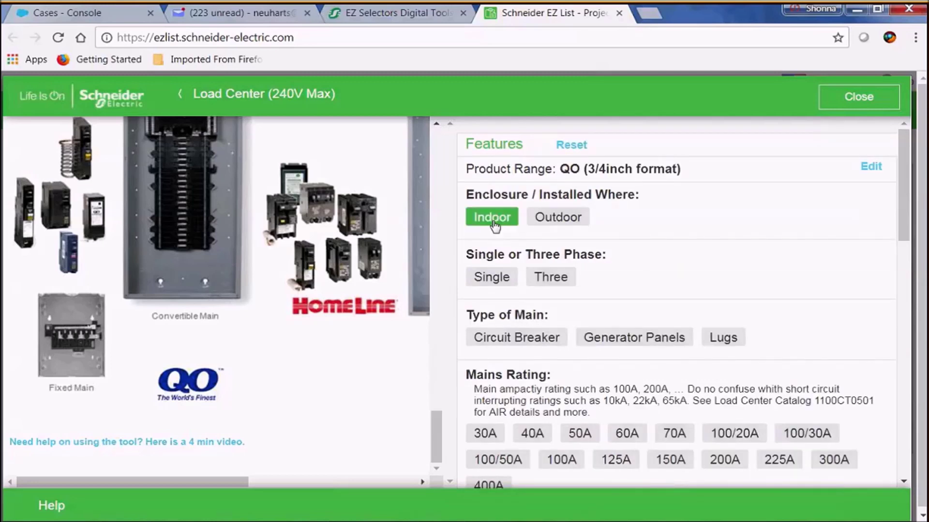
# Step: Choose Indoor, single phase, circuit-breaker main, 200A mains, 30 (30) spaces and a flush cover
pyautogui.click(493, 225)
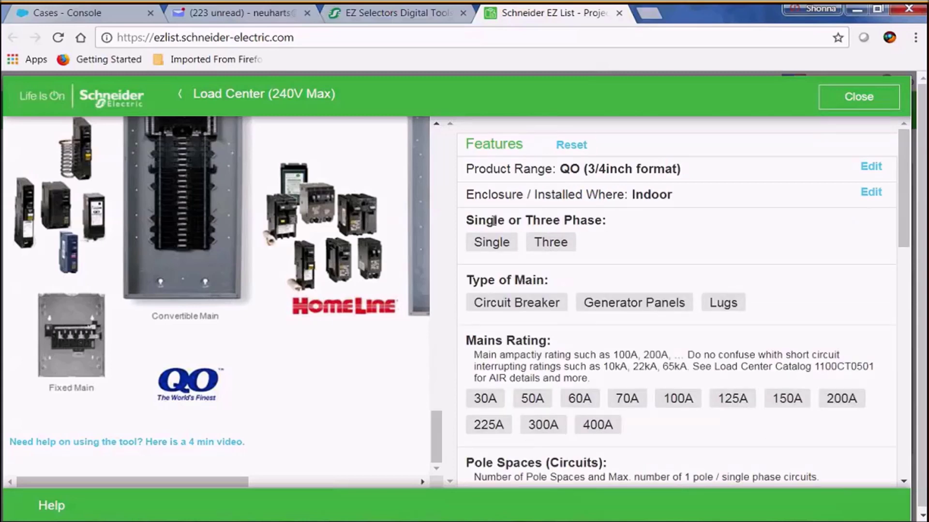
pyautogui.click(491, 241)
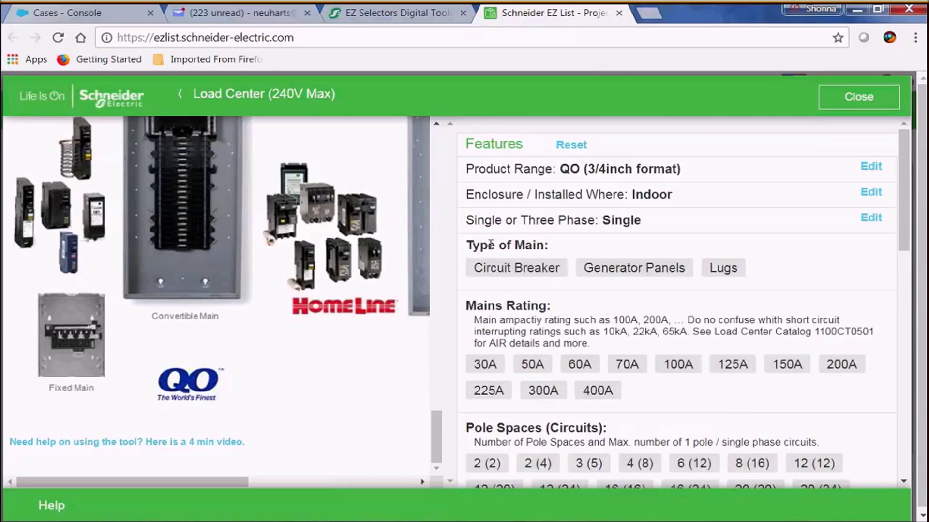
pyautogui.click(503, 274)
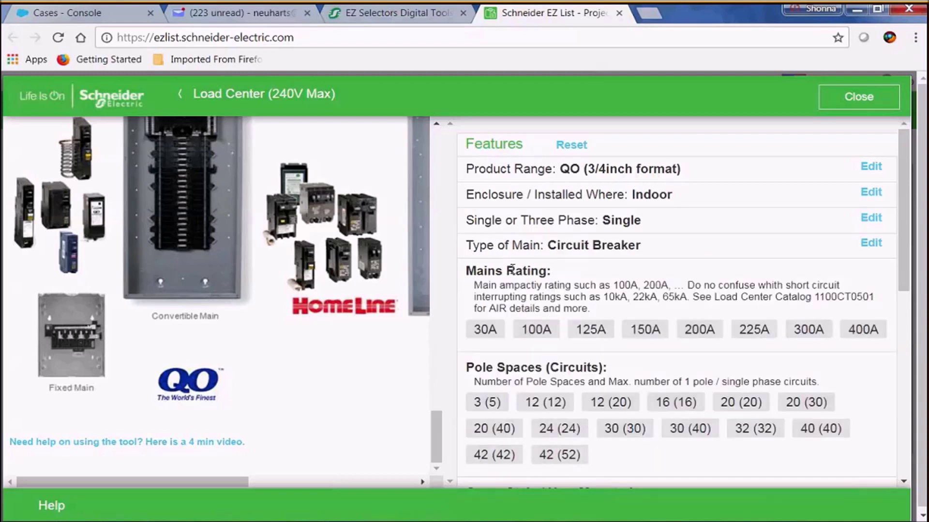
pyautogui.click(701, 328)
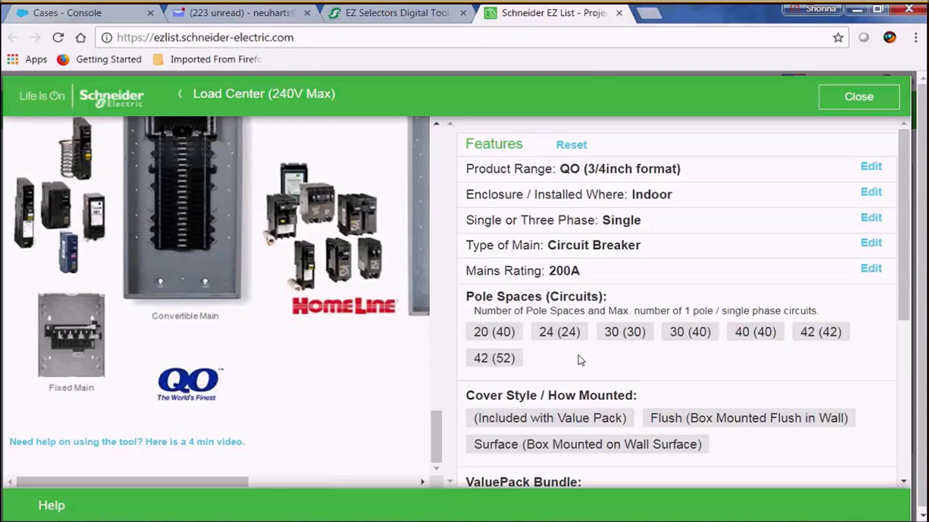
pyautogui.click(621, 333)
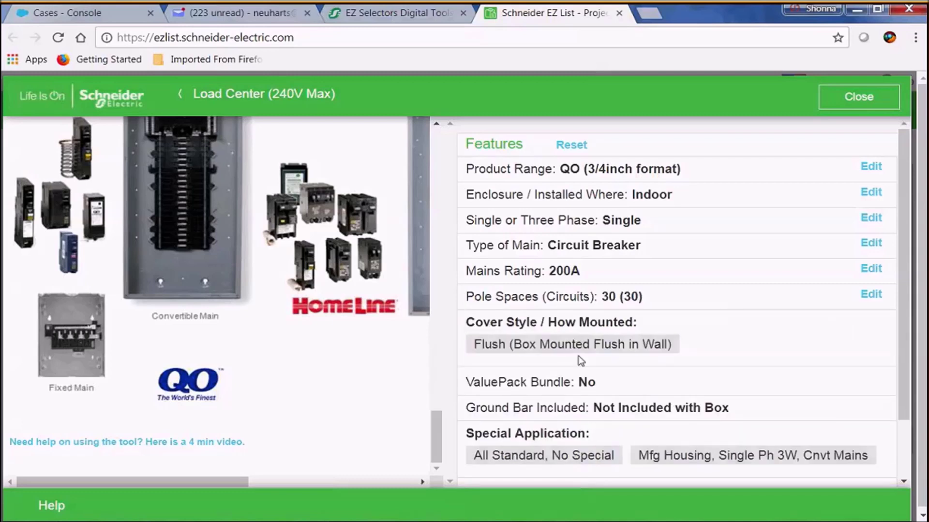
pyautogui.click(558, 348)
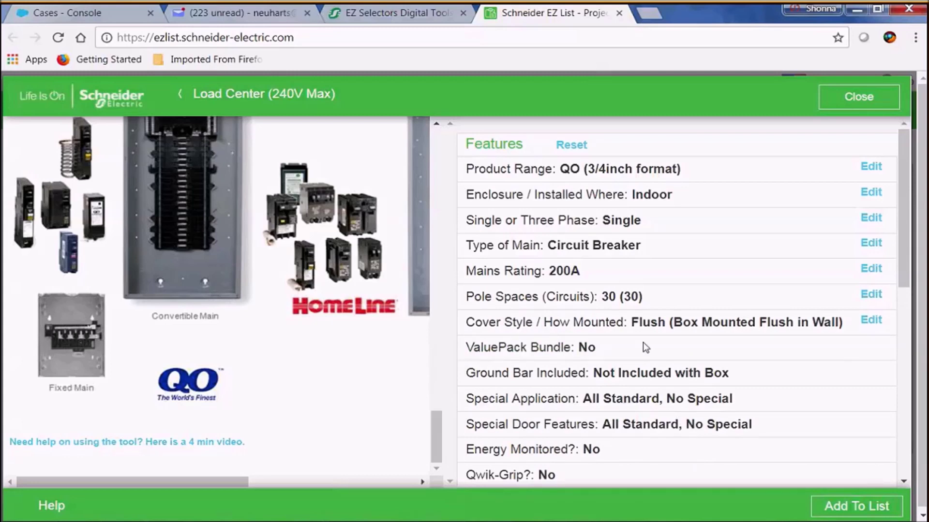
pyautogui.moveTo(907, 226); pyautogui.dragTo(909, 307)
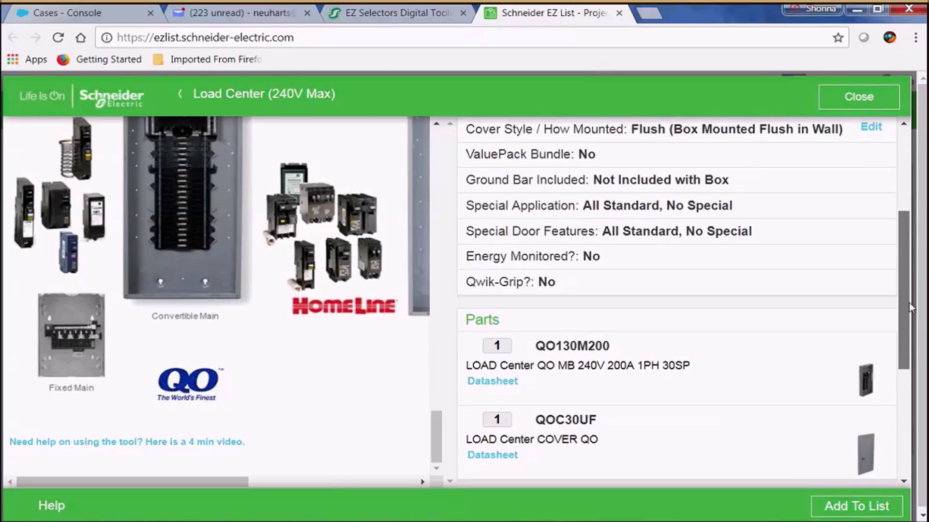
# Step: Pick a QO Standard 20A single-pole 22kA branch breaker and add QO120VH to the parts
pyautogui.moveTo(908, 308); pyautogui.dragTo(909, 339)
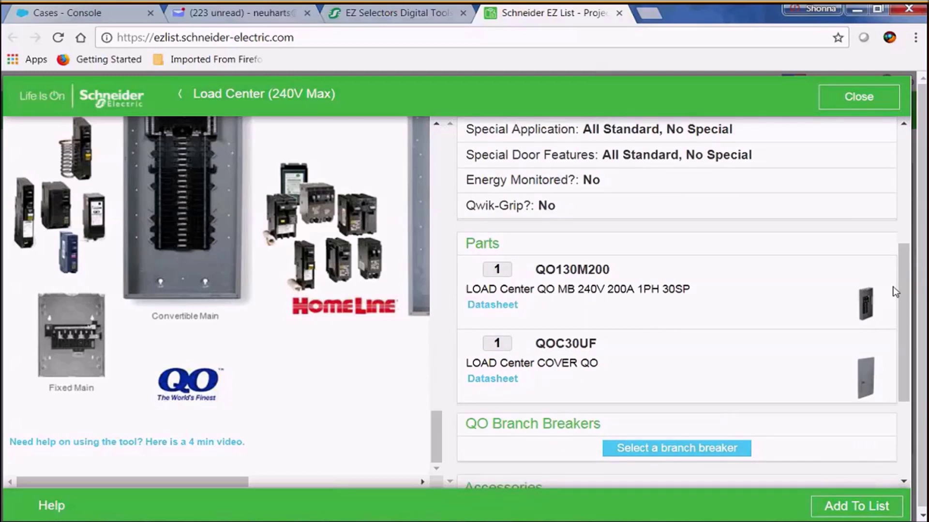
pyautogui.scroll(-4, 893, 288)
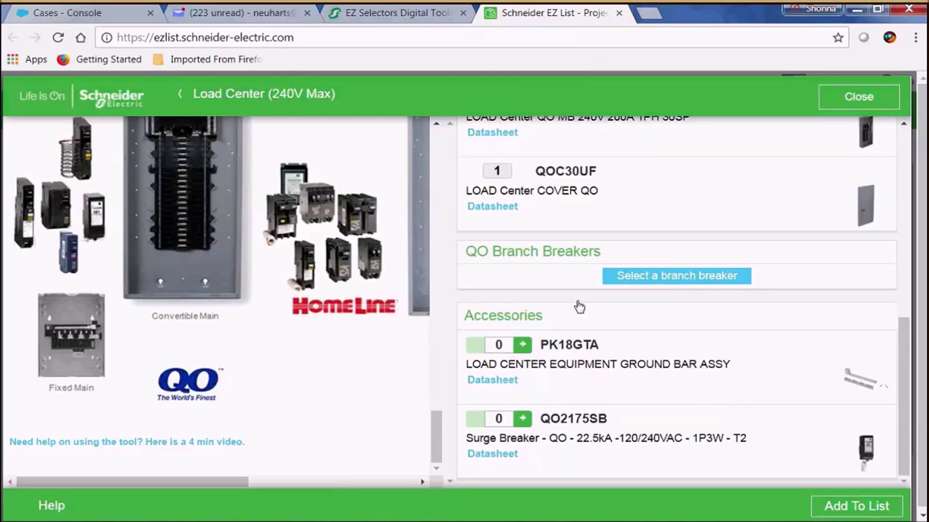
pyautogui.click(668, 284)
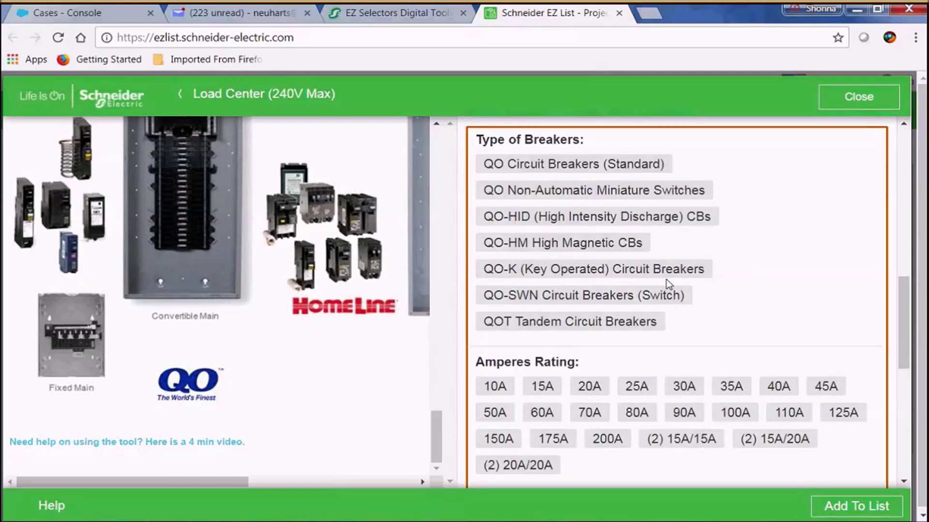
pyautogui.click(576, 164)
pyautogui.click(587, 193)
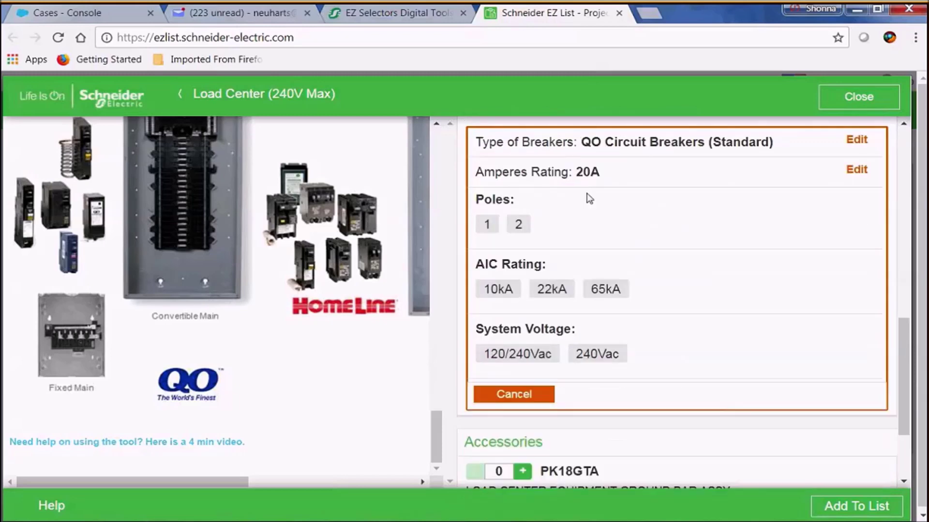
pyautogui.click(489, 227)
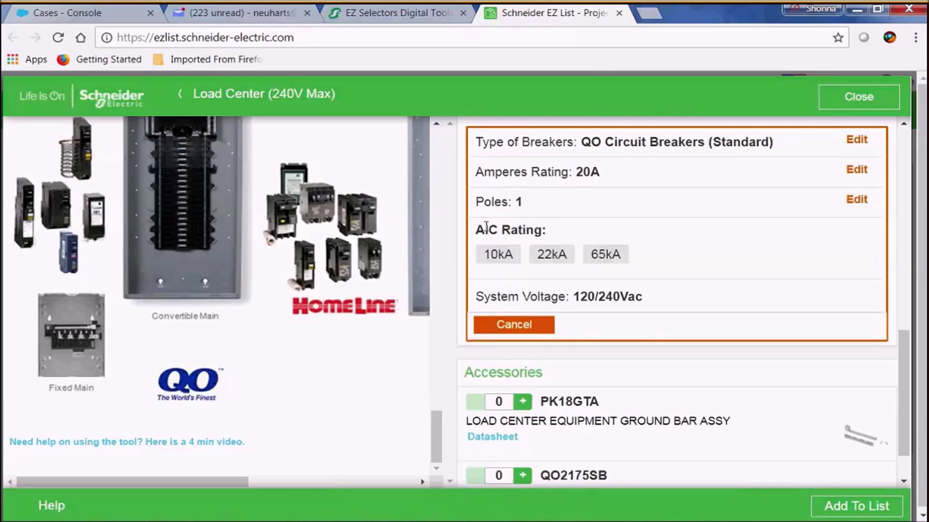
pyautogui.click(552, 254)
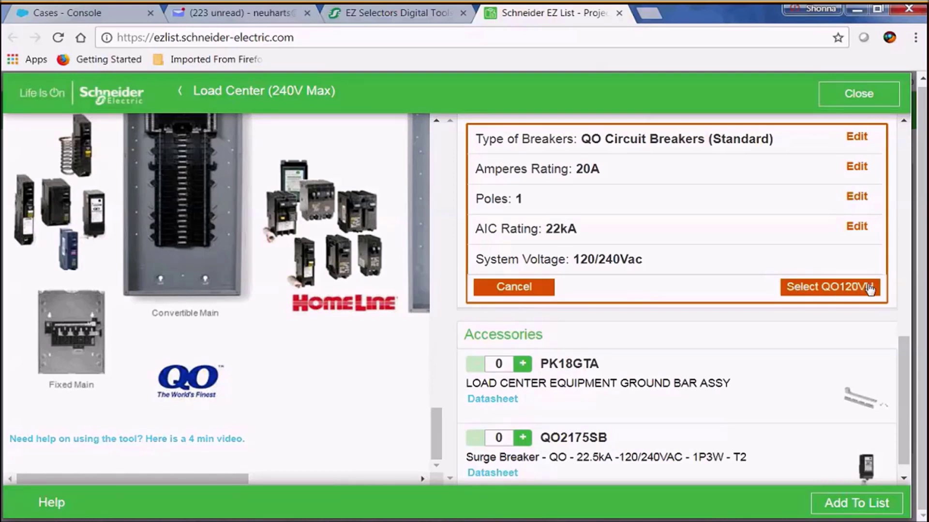
pyautogui.click(824, 291)
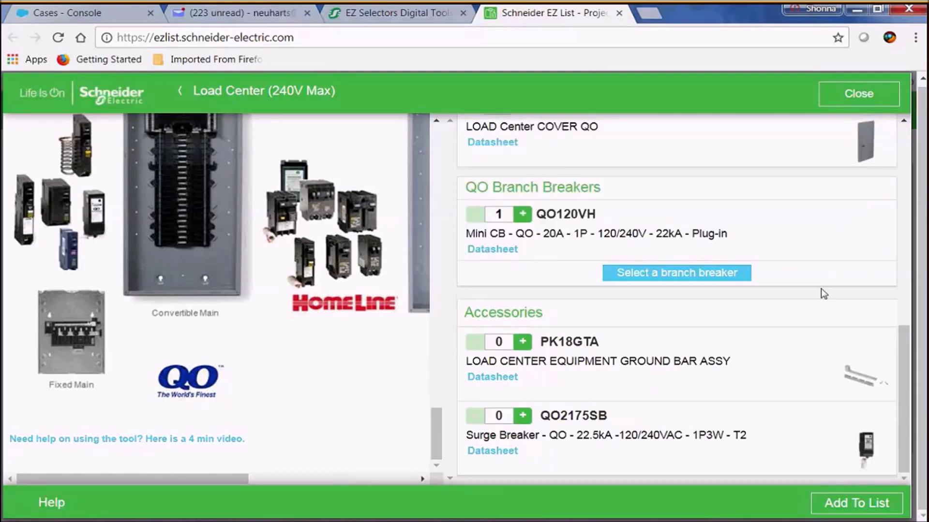
# Step: Set the QO120VH breaker quantity to 4
pyautogui.click(519, 218)
pyautogui.click(519, 218)
pyautogui.click(519, 219)
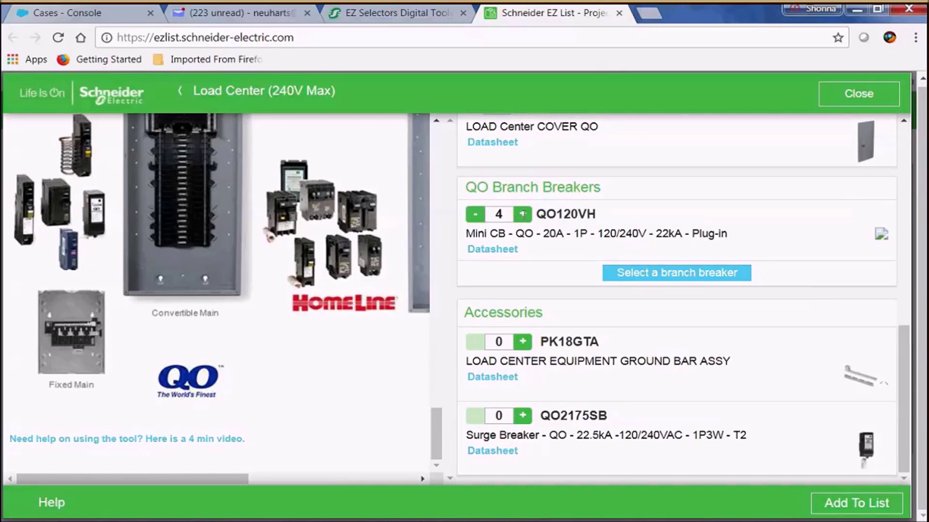
pyautogui.click(520, 218)
pyautogui.click(522, 218)
pyautogui.click(522, 217)
pyautogui.click(522, 217)
pyautogui.click(522, 214)
pyautogui.click(522, 215)
pyautogui.click(476, 217)
pyautogui.click(477, 216)
pyautogui.click(477, 216)
pyautogui.click(477, 216)
# Step: Pick a QO-SWN switch-rated 50A breaker and add QO250SWN to the parts
pyautogui.click(624, 272)
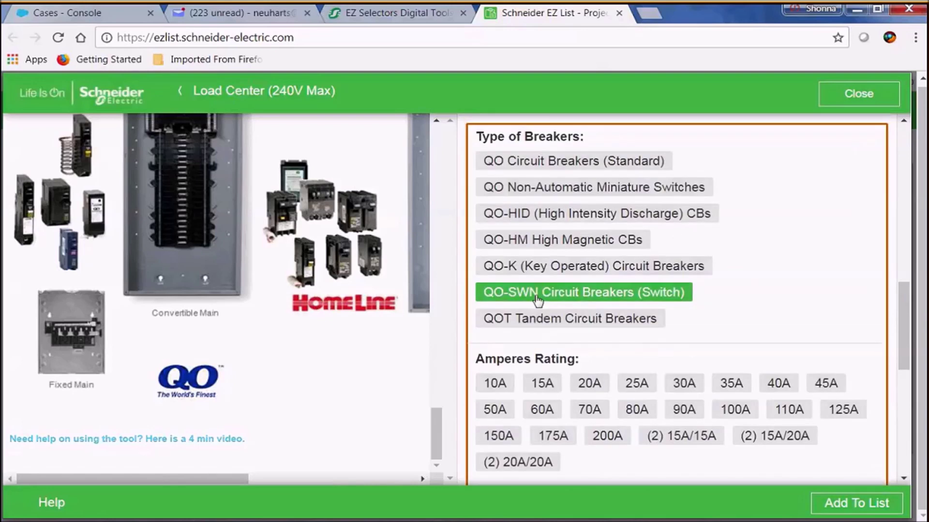
pyautogui.click(538, 300)
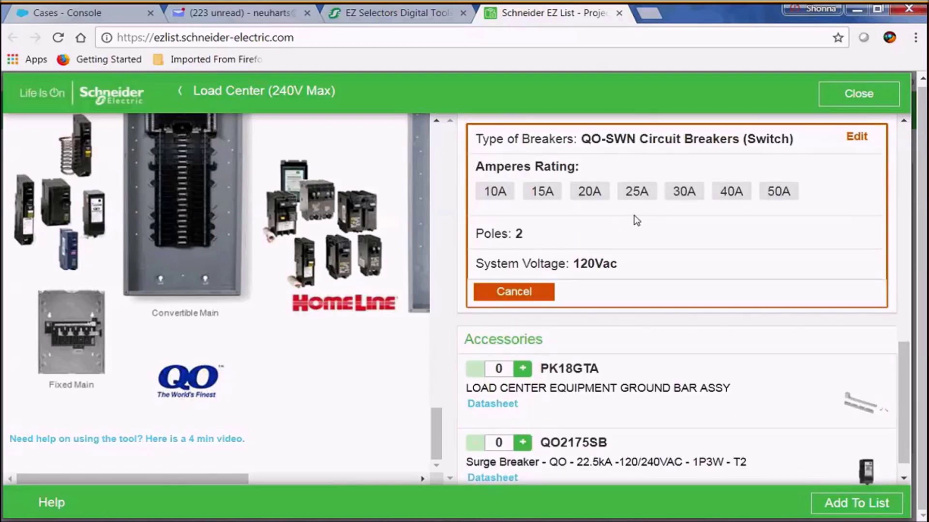
pyautogui.click(779, 193)
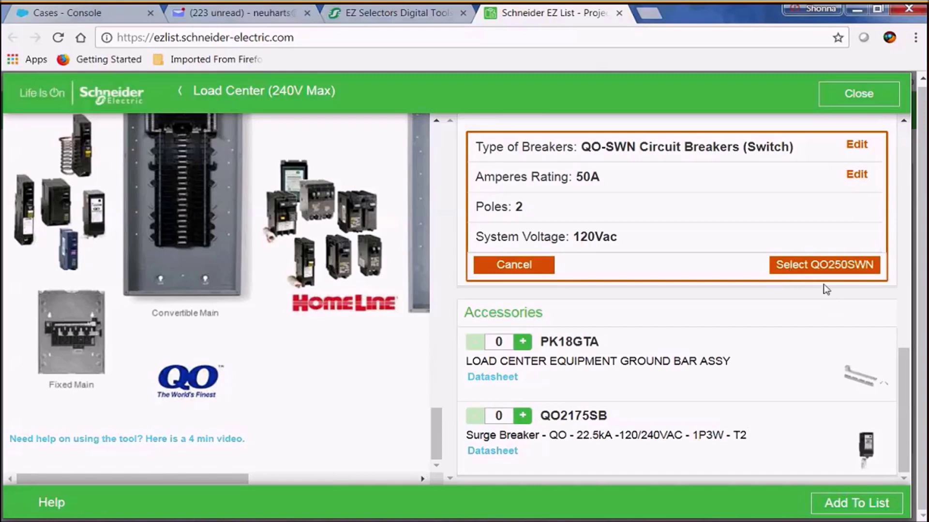
pyautogui.click(824, 269)
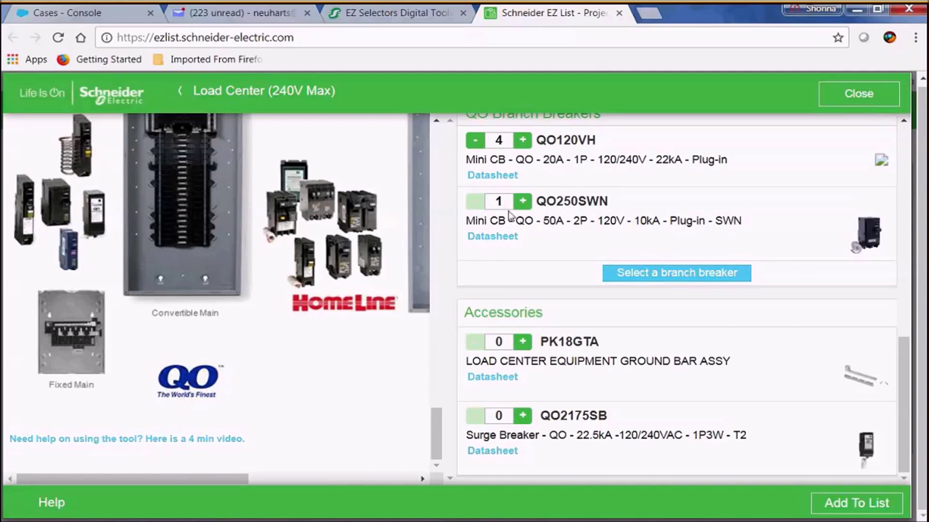
# Step: Set the QO250SWN breaker quantity to 2
pyautogui.click(522, 201)
pyautogui.click(523, 201)
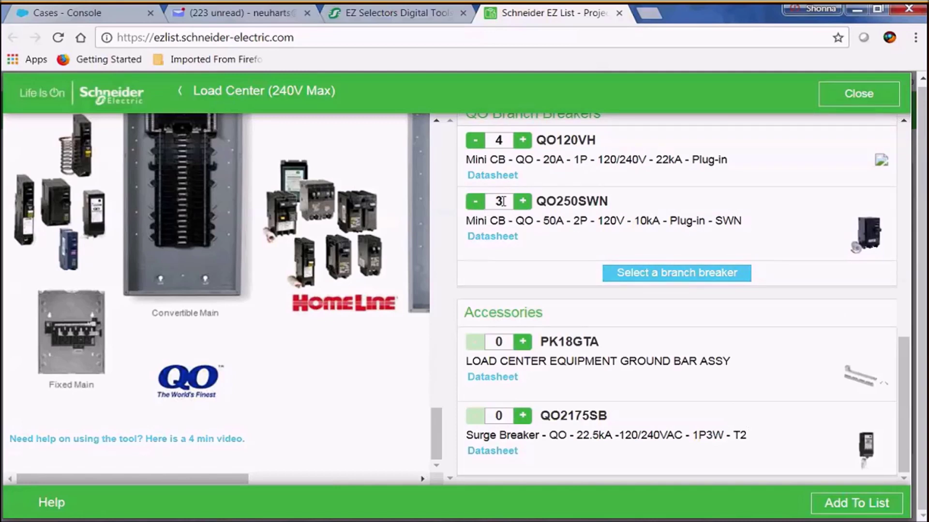
pyautogui.click(479, 204)
# Step: Include one PK18GTA ground bar and add the configured parts to Project 2018.08.24
pyautogui.click(522, 342)
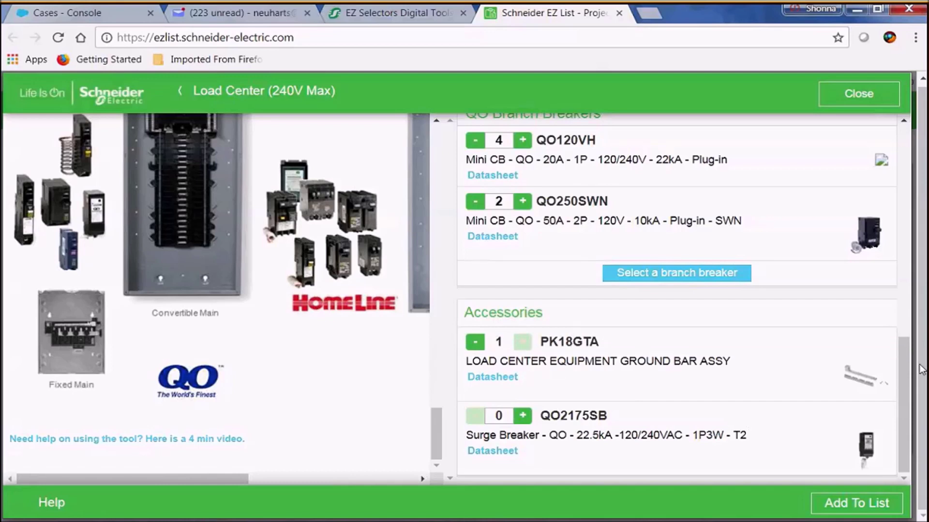
pyautogui.click(852, 505)
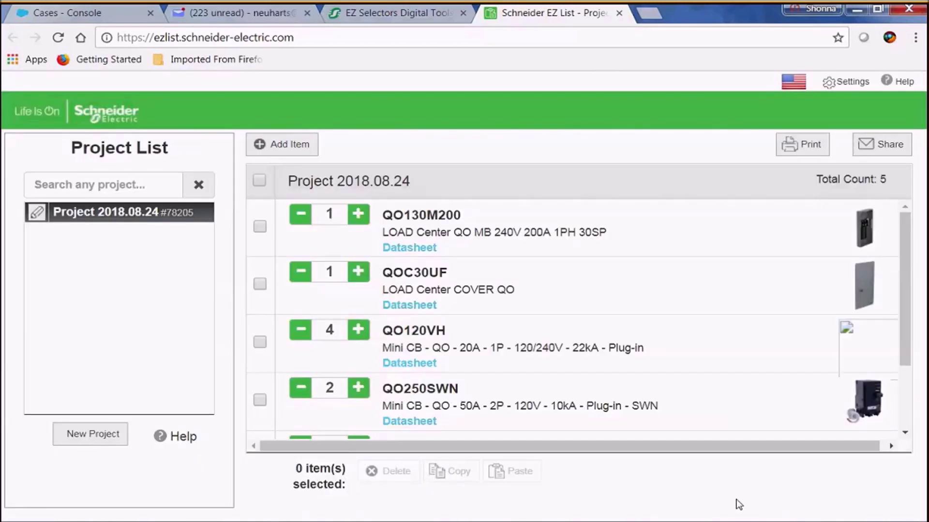